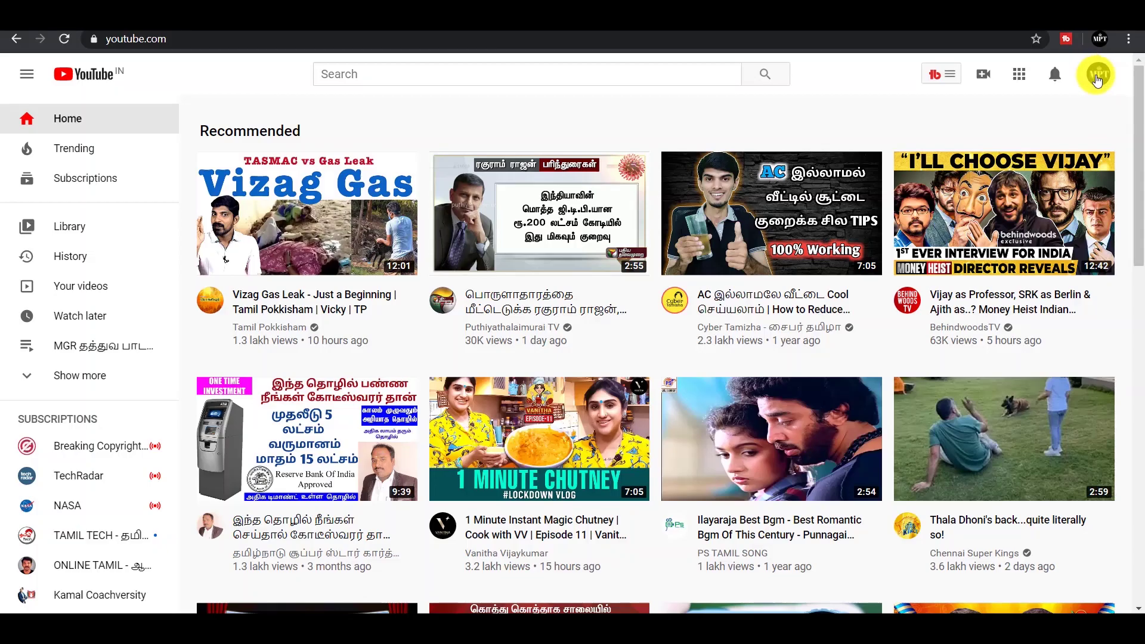
Go to your channel and browse its ten created playlists, such as 'Whatsapp Tricks Tamil'.
click(950, 167)
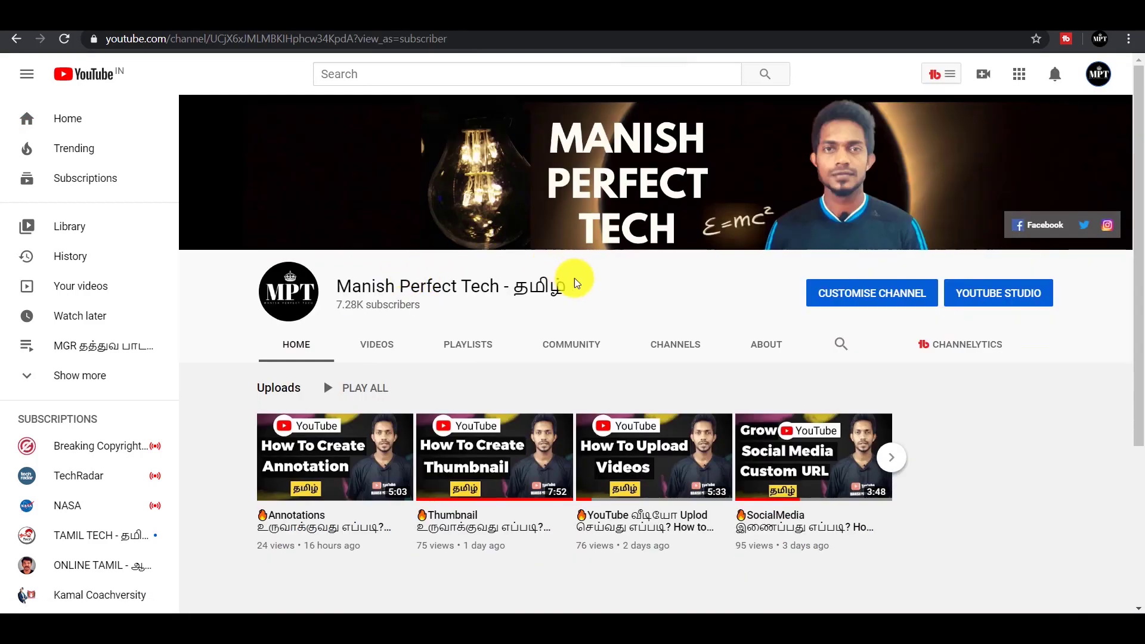
scroll(480, 271, down, 1)
click(470, 272)
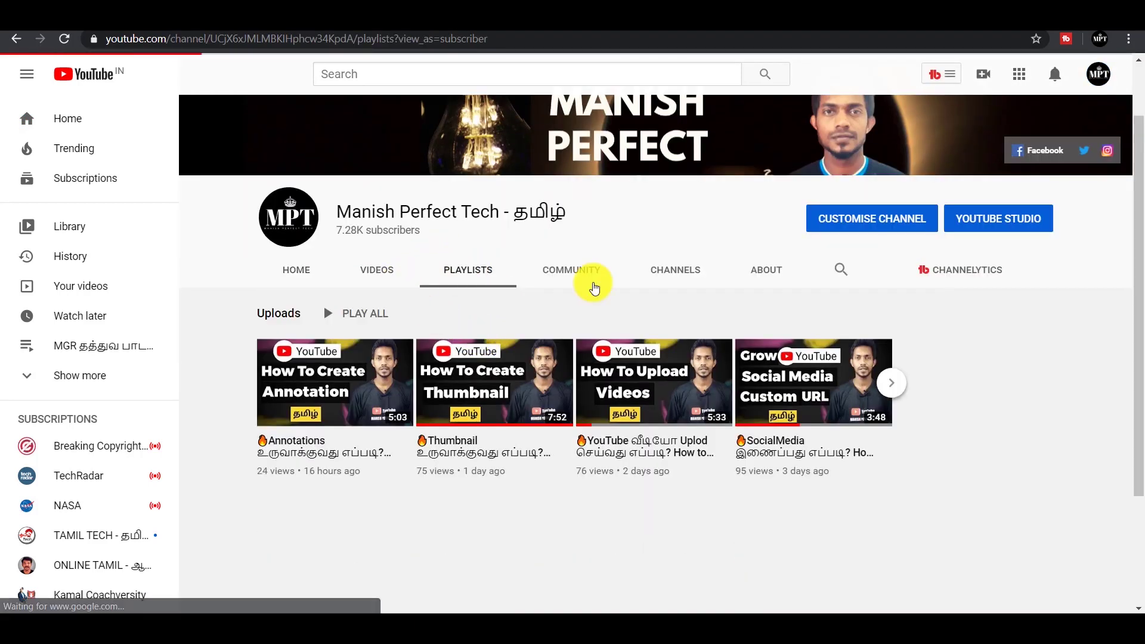
scroll(518, 362, down, 2)
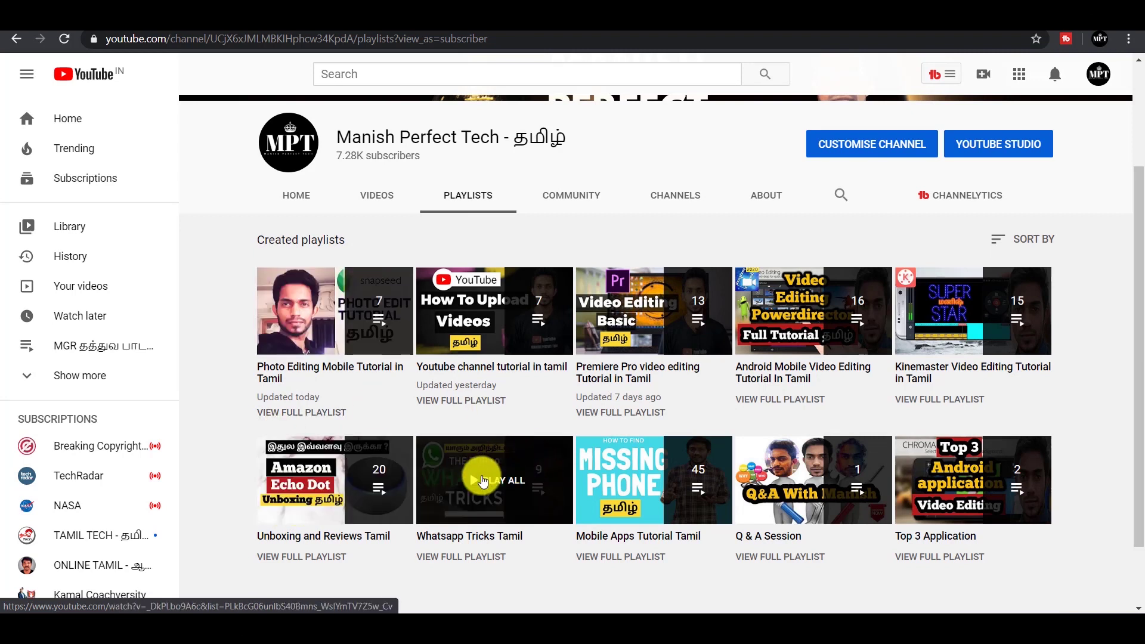
scroll(483, 480, down, 1)
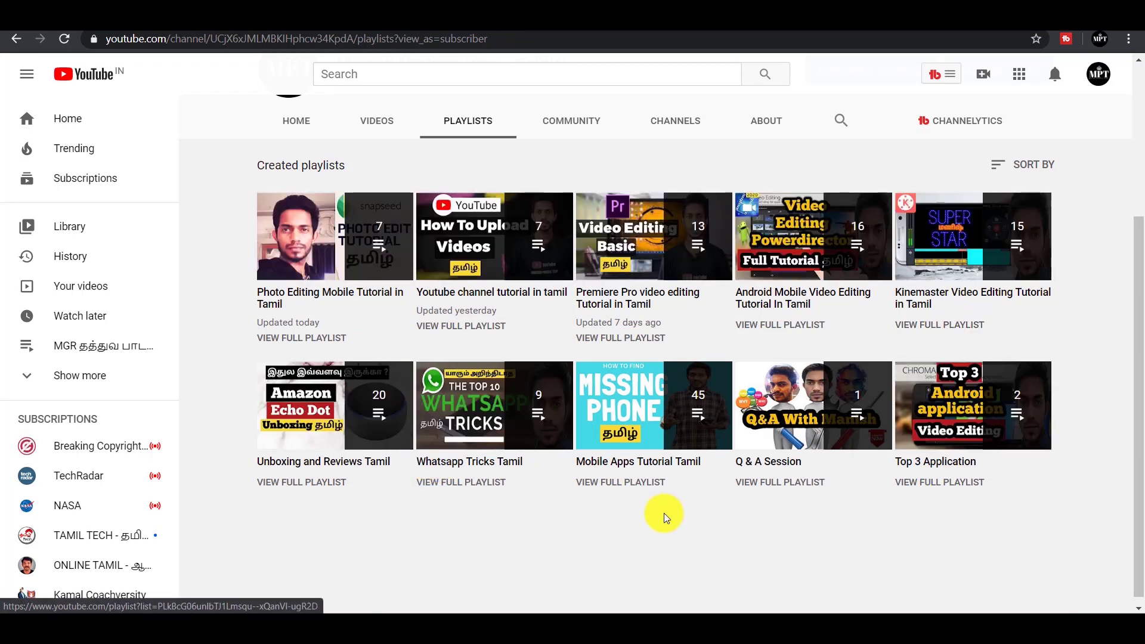
scroll(883, 484, up, 1)
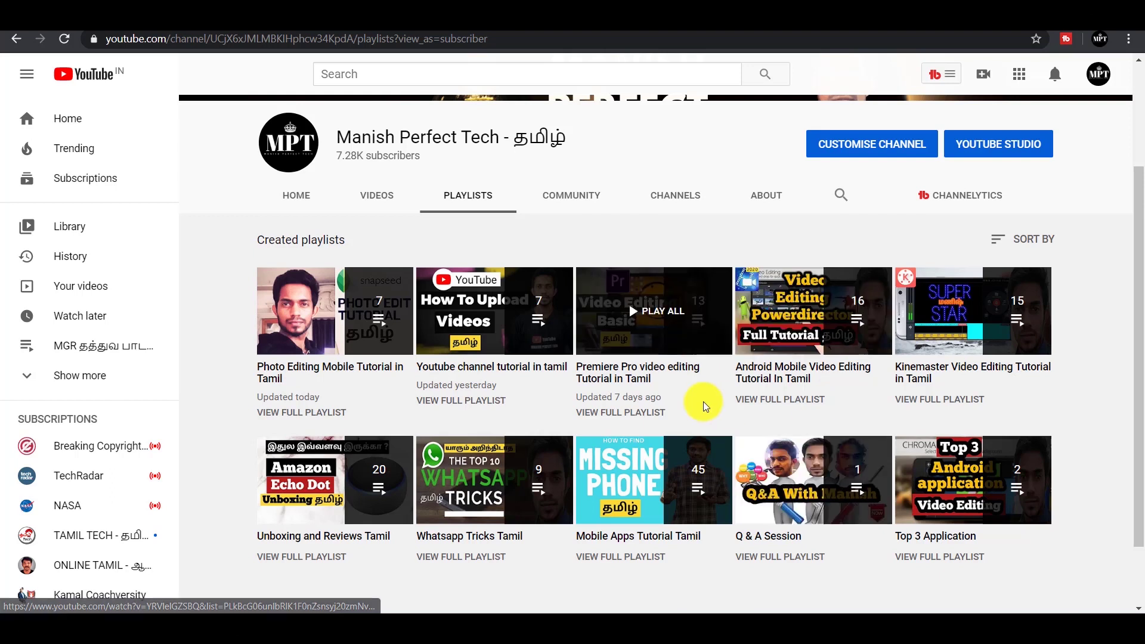
scroll(703, 402, up, 3)
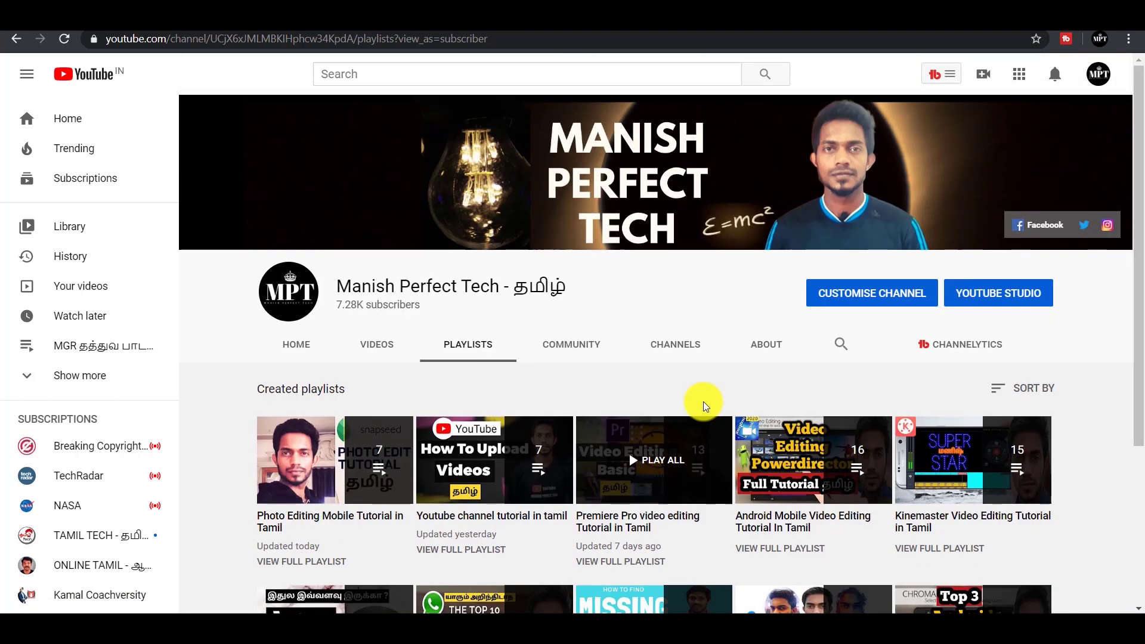
Create a new playlist titled 'Audio Editing tutorial in tamil' and check its privacy setting.
click(867, 299)
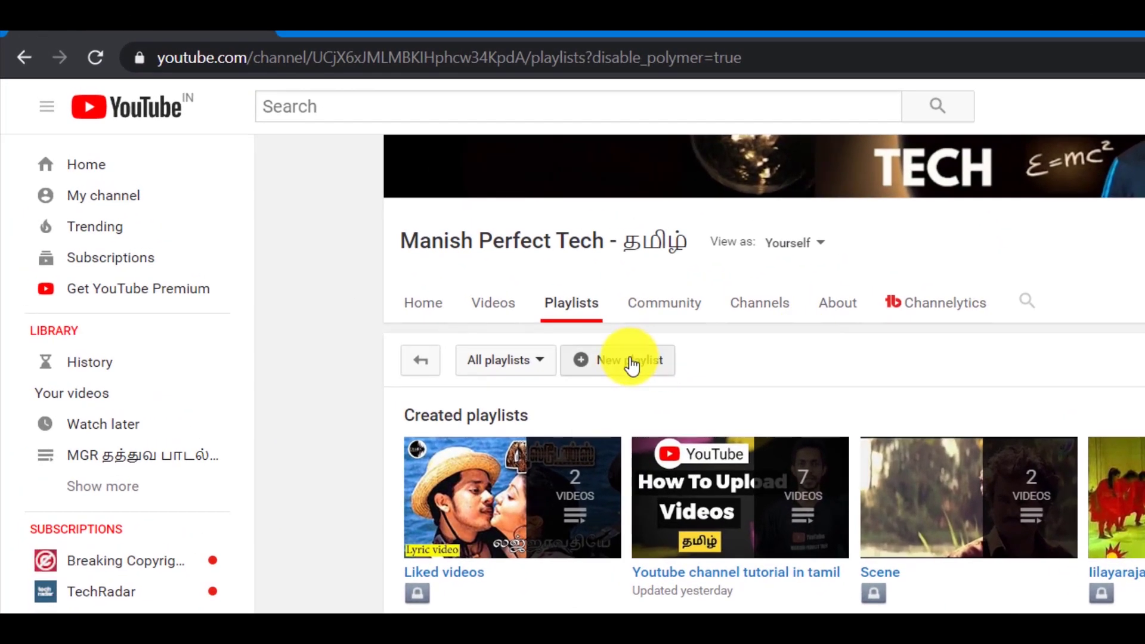
click(631, 359)
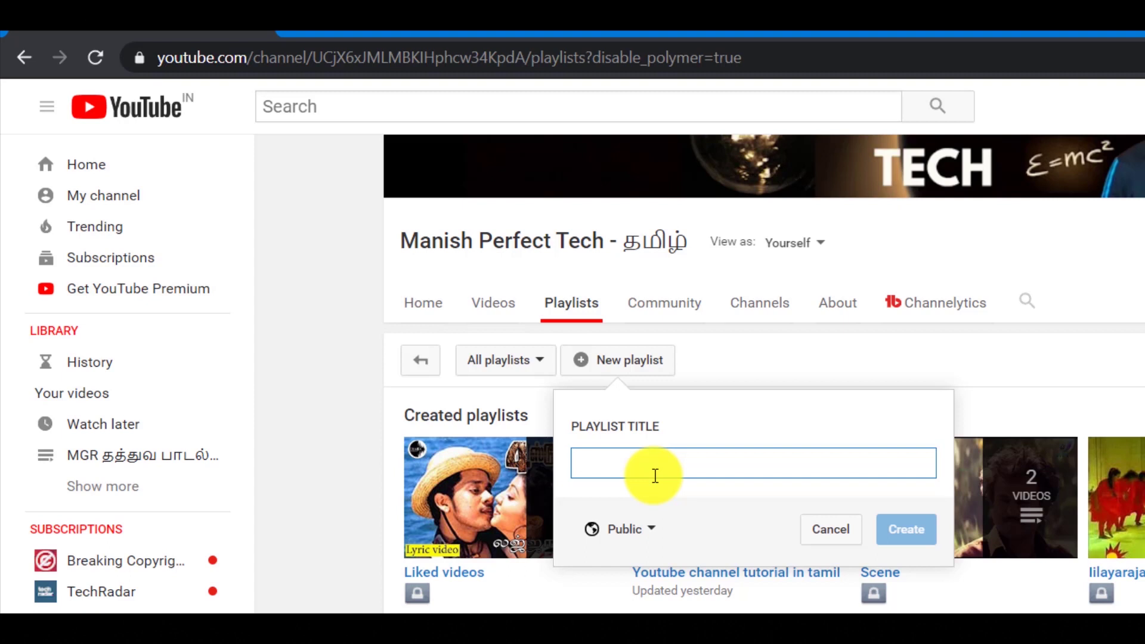
text(Audio Editing tutorial in tamil)
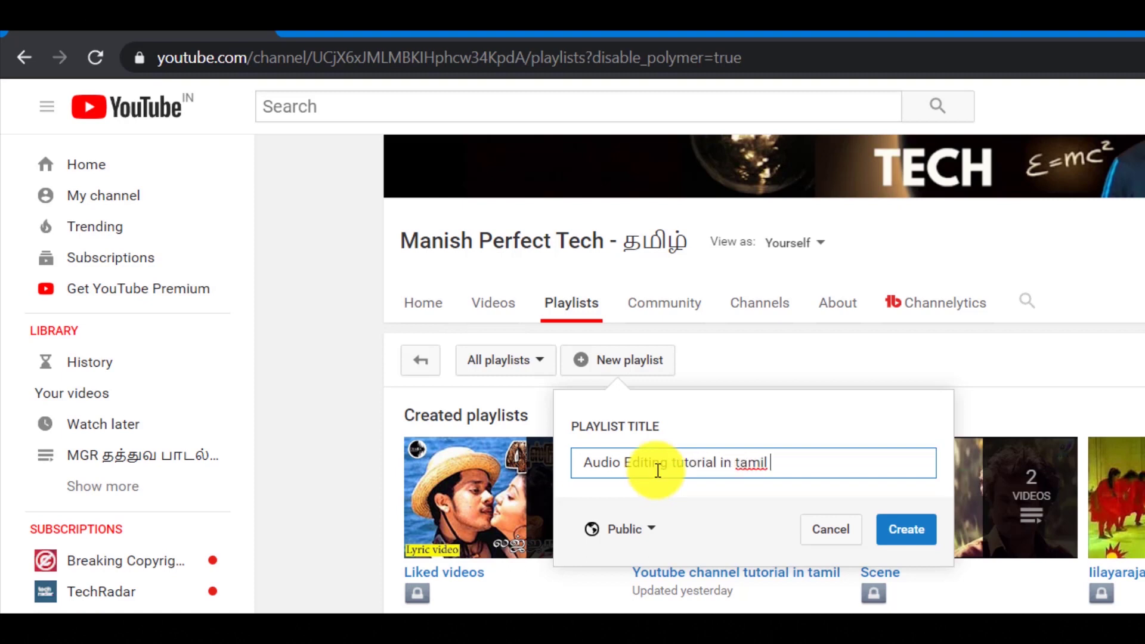
click(906, 529)
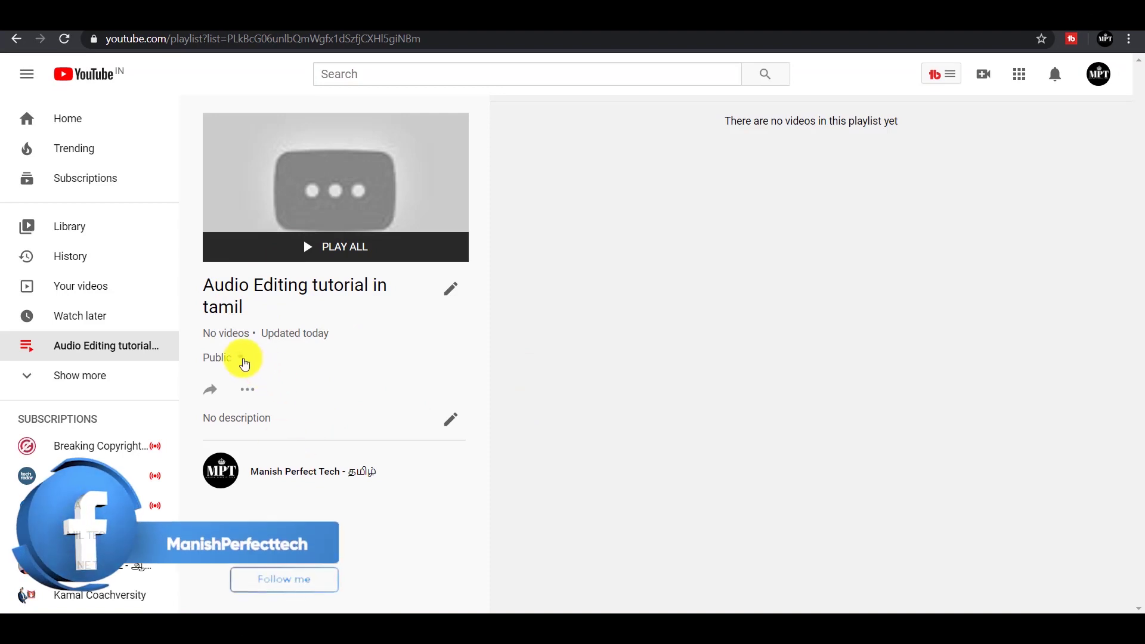
click(244, 363)
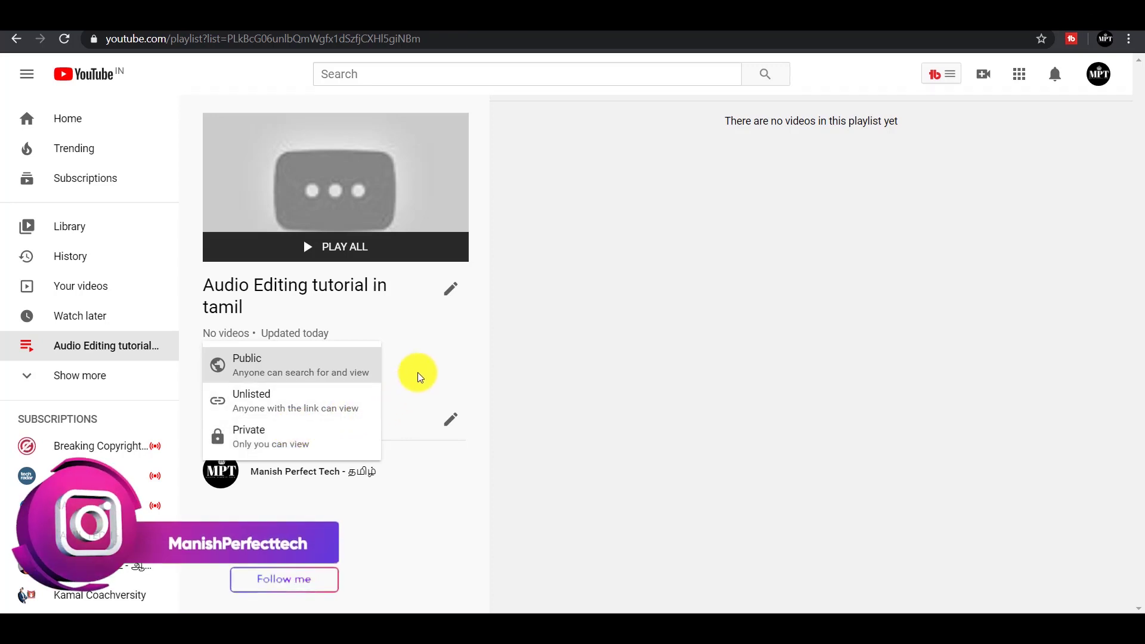
Keep the playlist Public and copy its title text 'Audio Editing tutorial in tamil'.
click(459, 351)
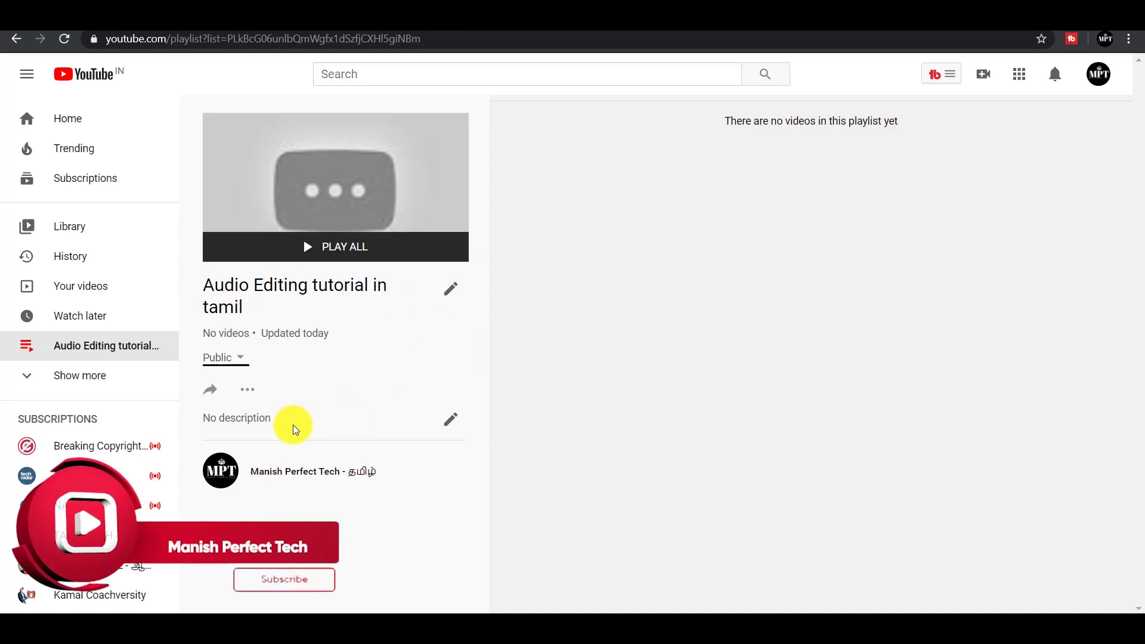
click(448, 420)
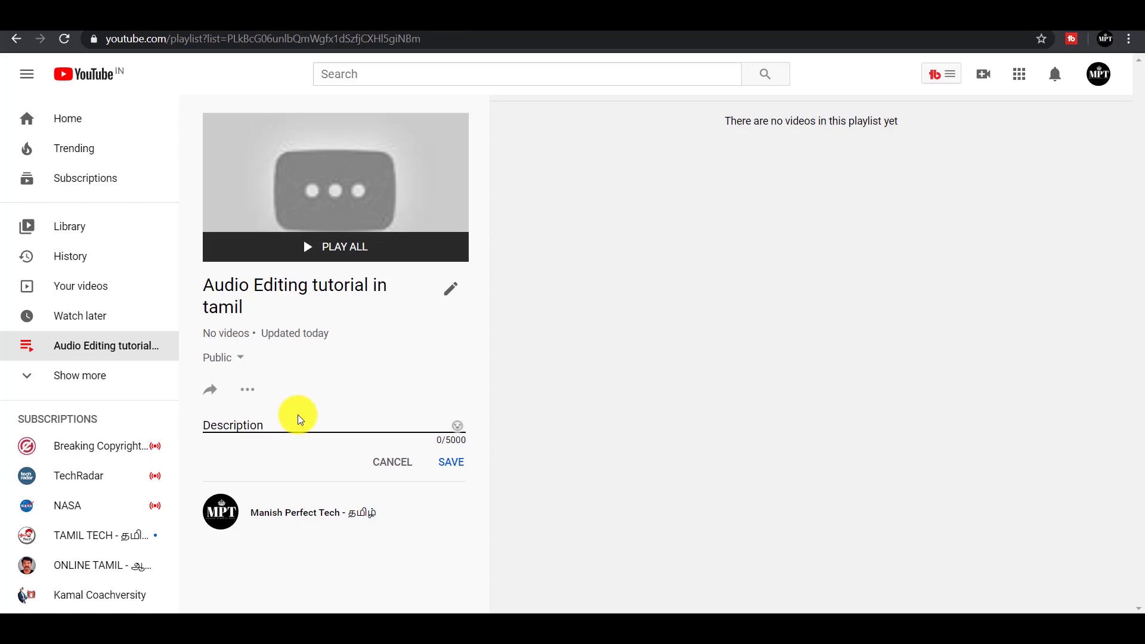
click(446, 287)
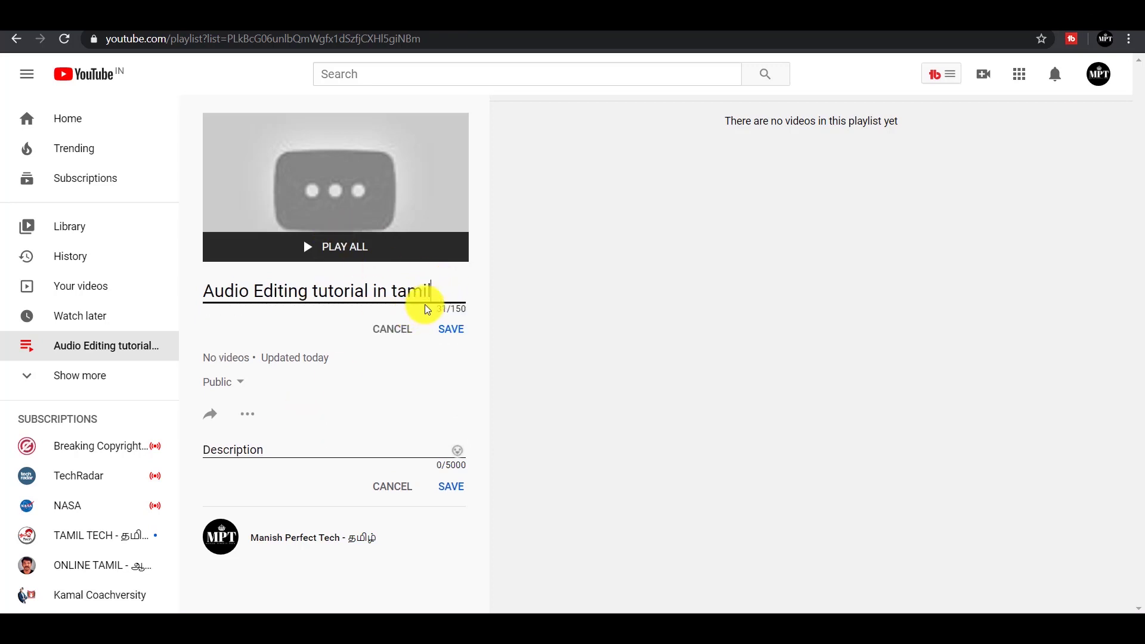
key(ctrl+a)
key(ctrl+c)
Paste the title in as the playlist description, save it, and return to the channel.
click(271, 444)
key(ctrl+v)
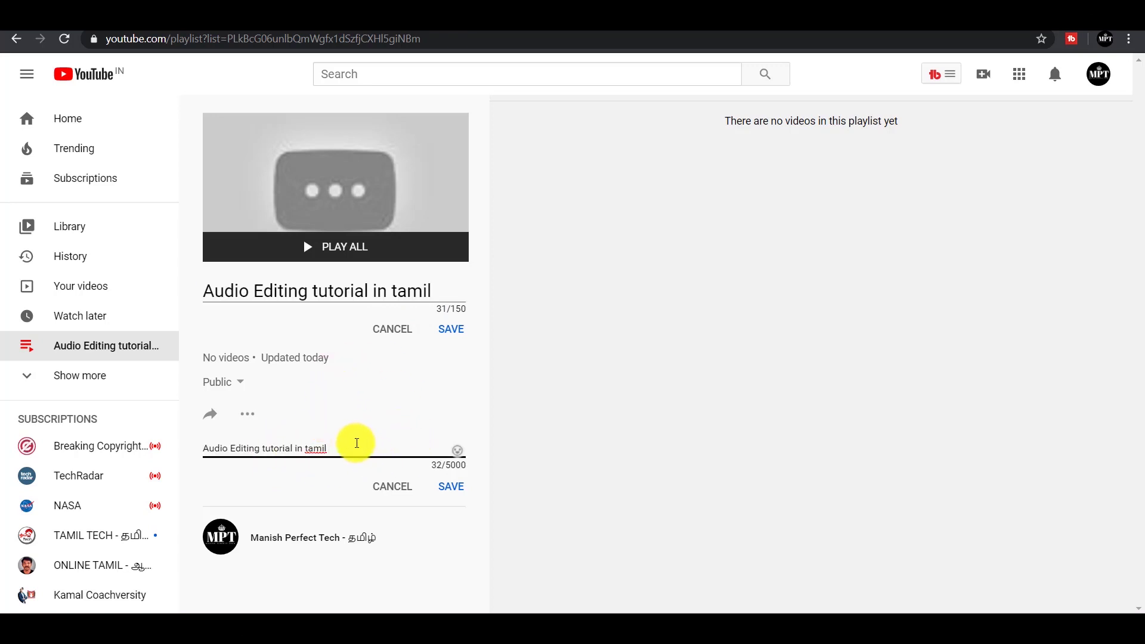
click(452, 487)
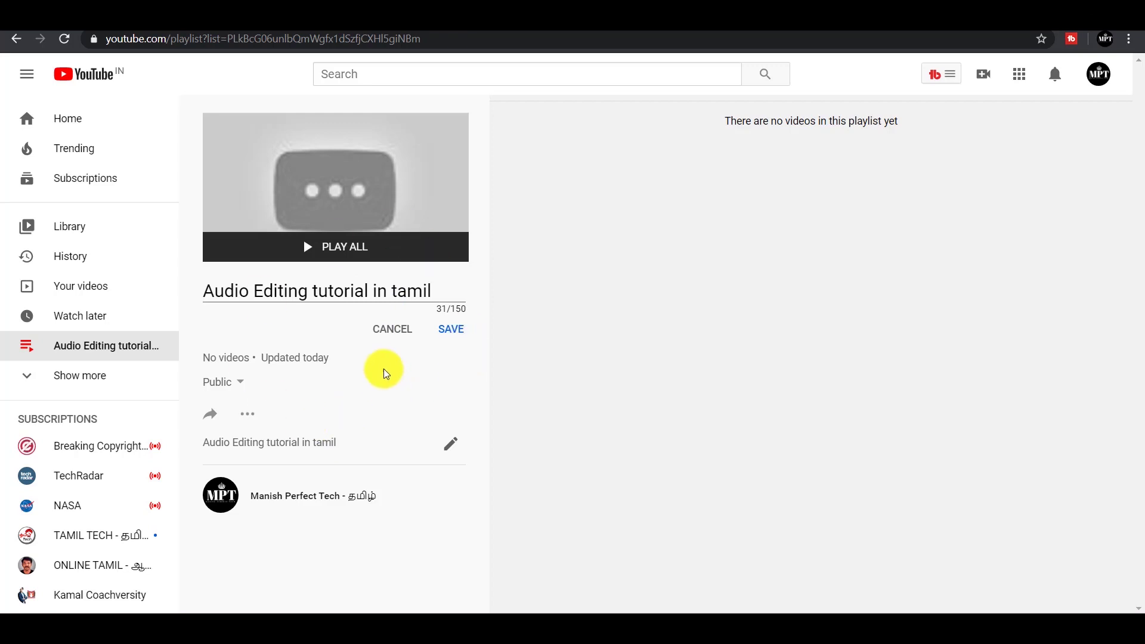
click(449, 340)
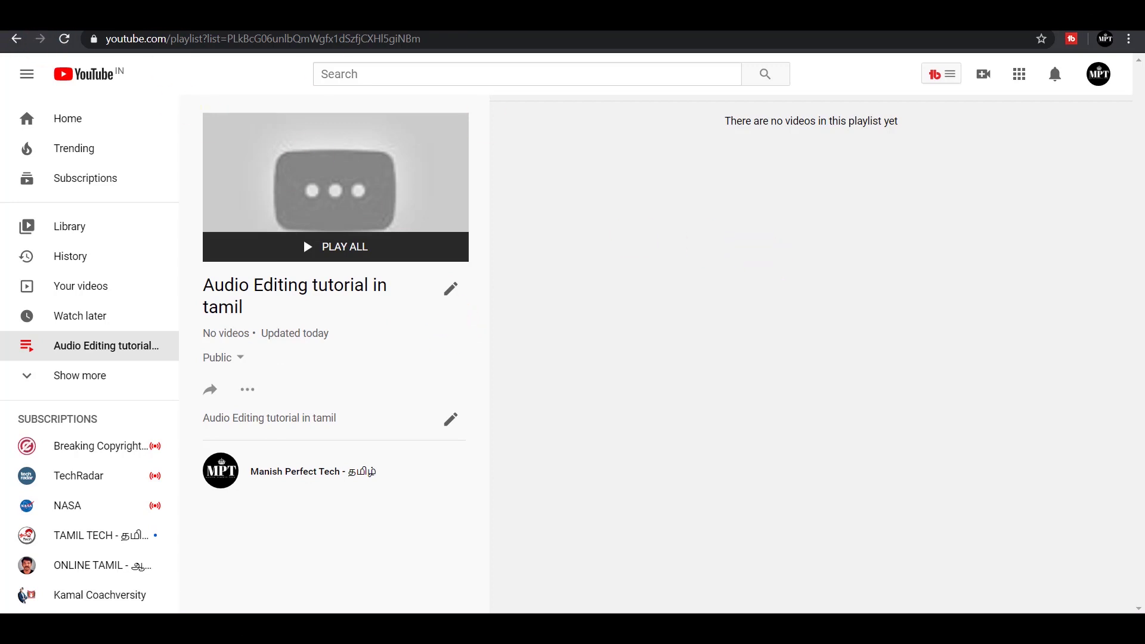
click(16, 38)
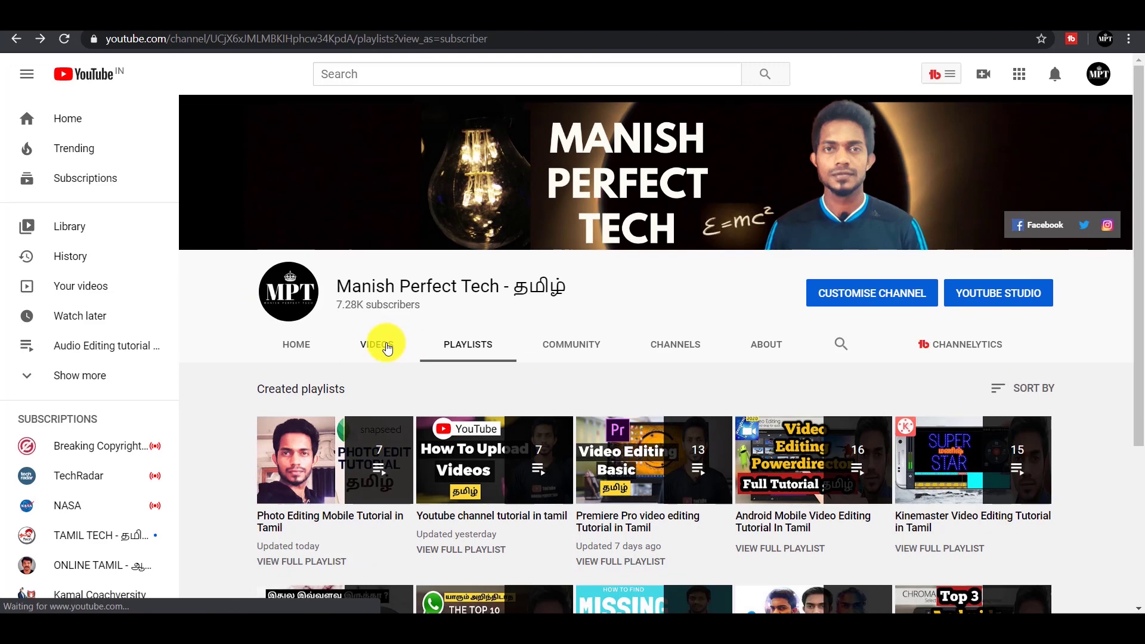
Scroll the channel's Videos tab down to the Audacity 'How to Remove Background Noise in Mp3' video.
scroll(386, 346, down, 1)
click(371, 269)
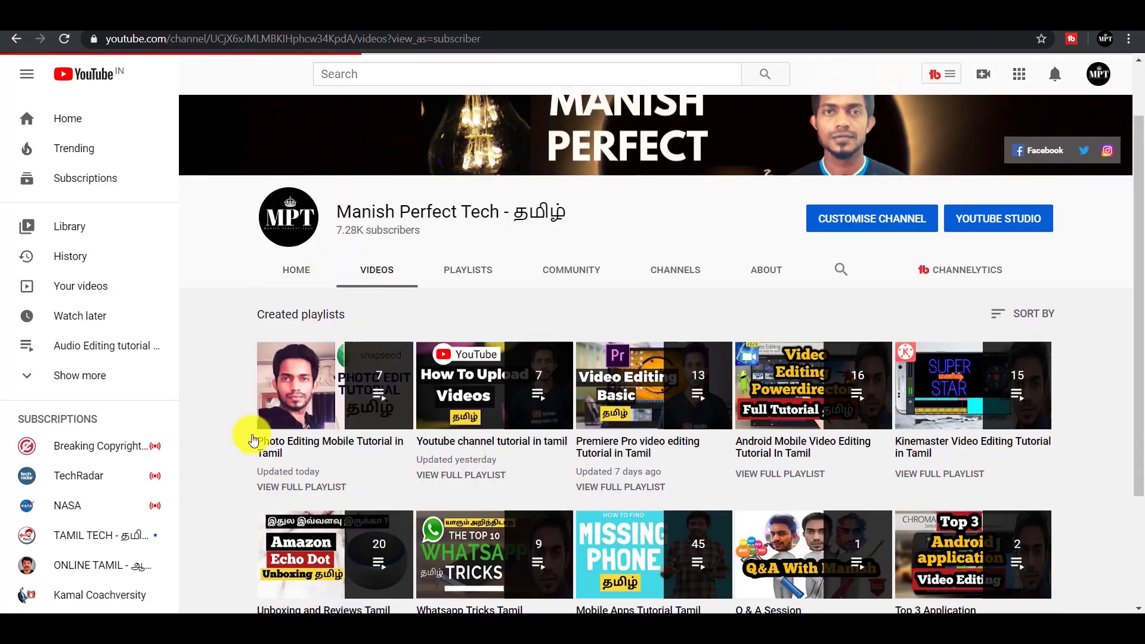
scroll(528, 421, down, 6)
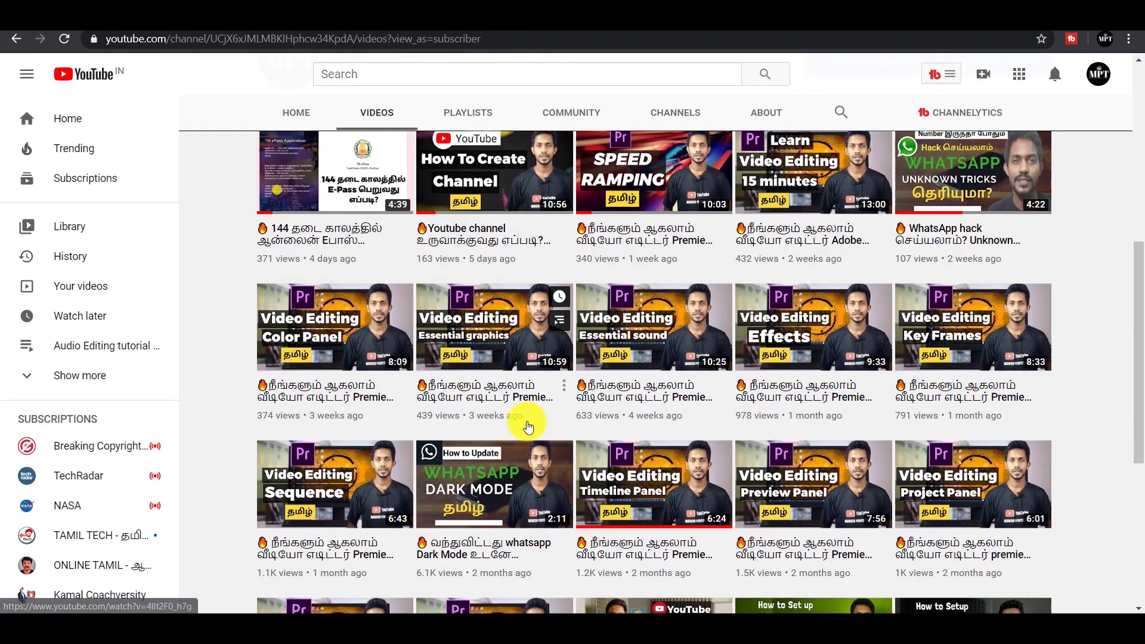
scroll(525, 422, down, 5)
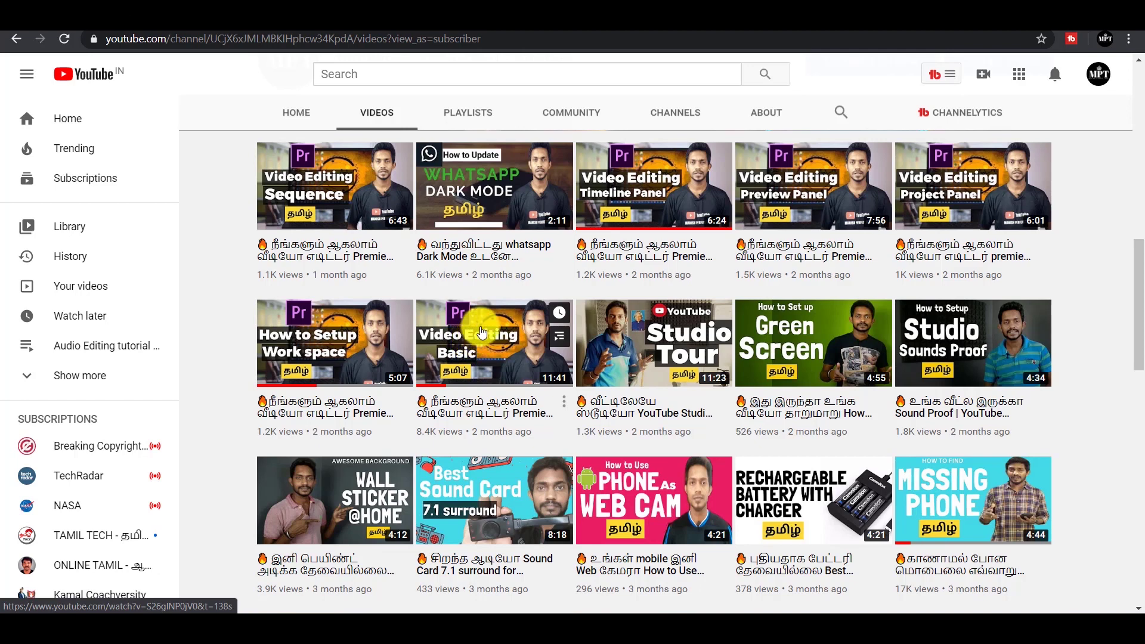
scroll(582, 375, down, 3)
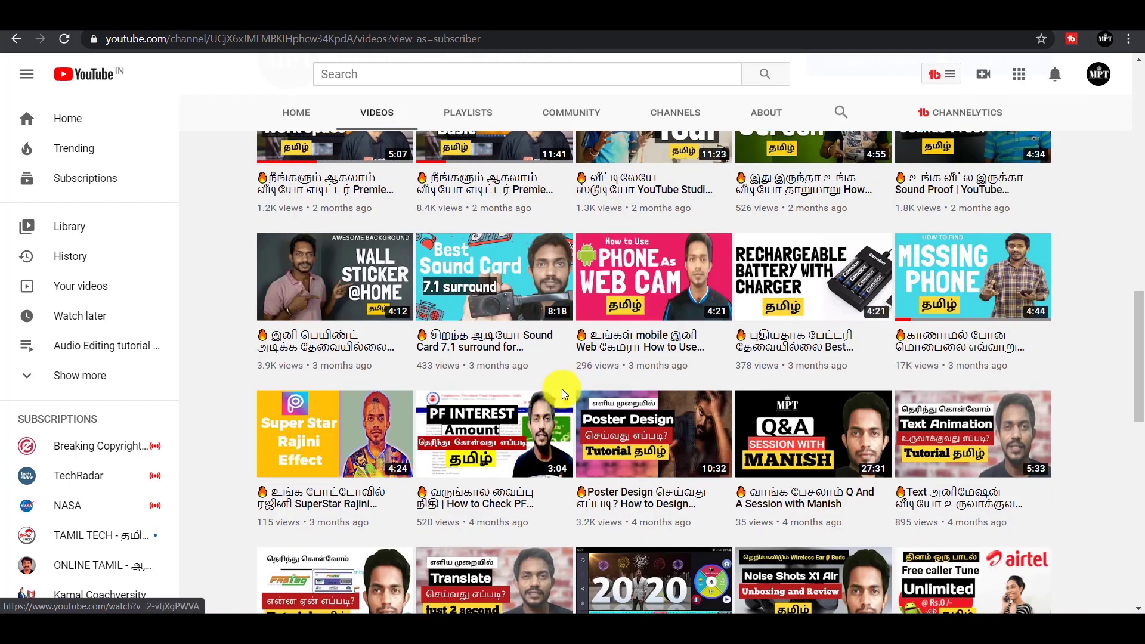
scroll(562, 389, down, 11)
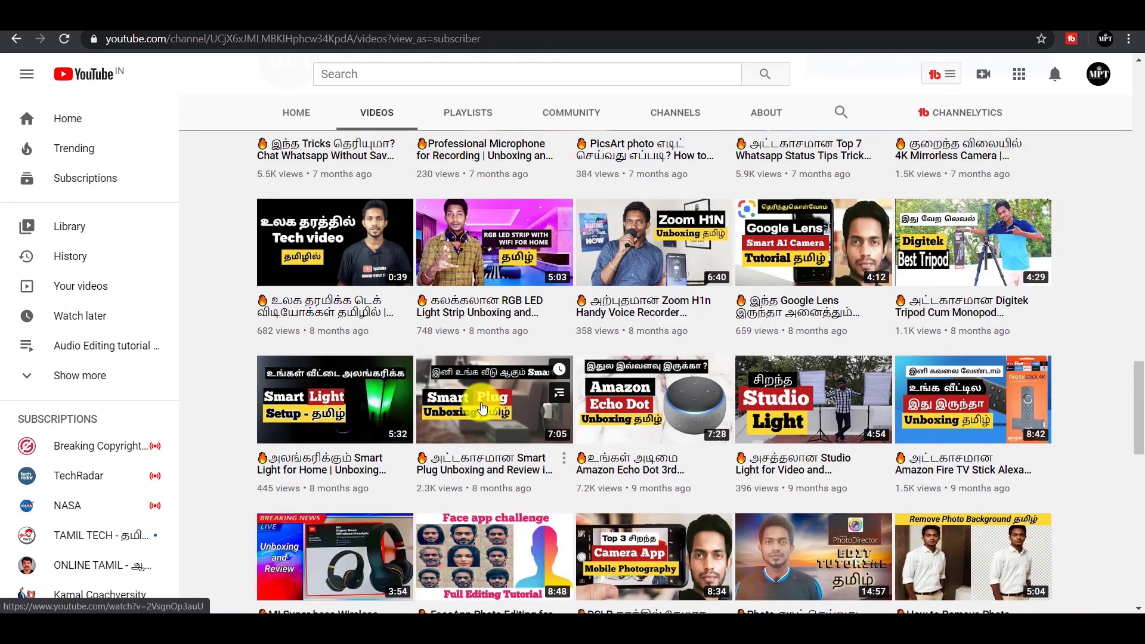
scroll(482, 409, down, 5)
scroll(570, 396, down, 2)
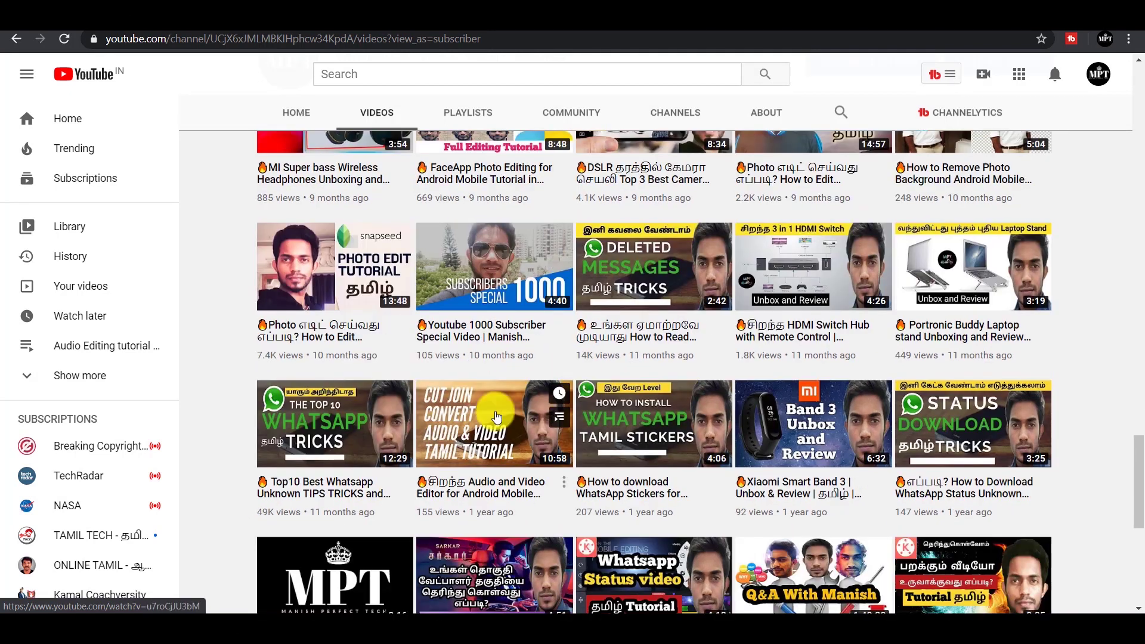
scroll(634, 405, down, 5)
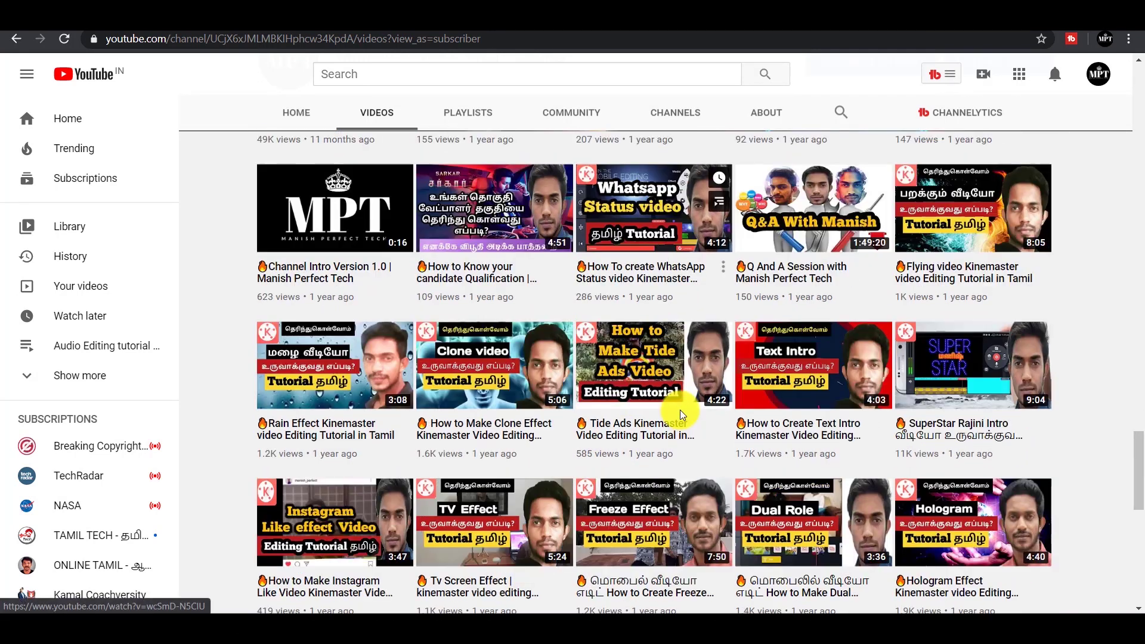
scroll(682, 414, down, 3)
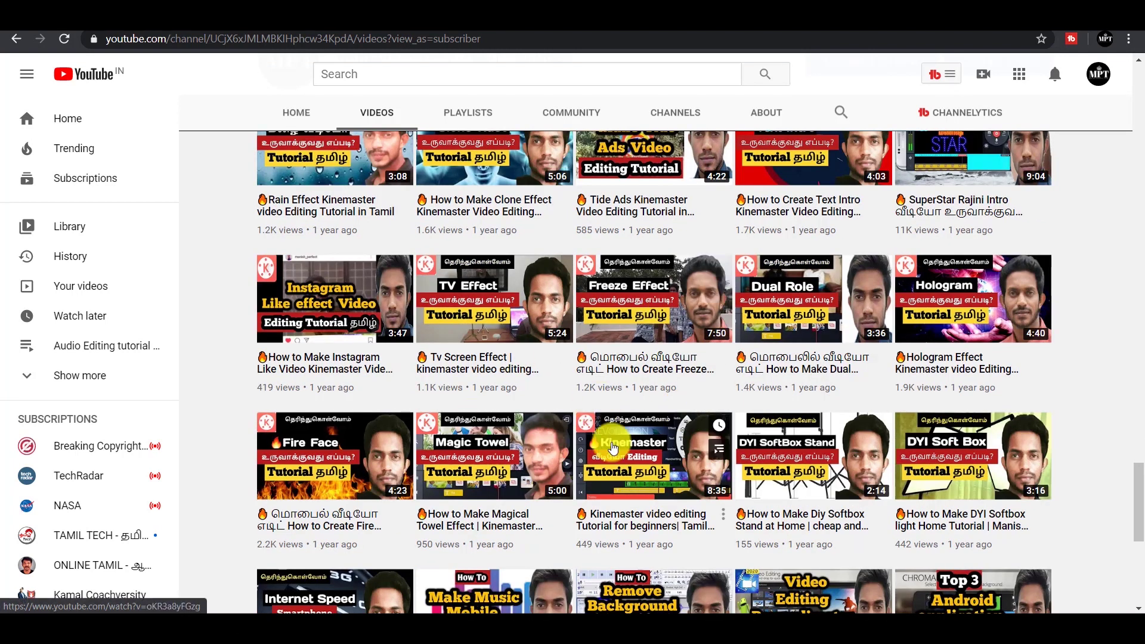
scroll(608, 441, down, 6)
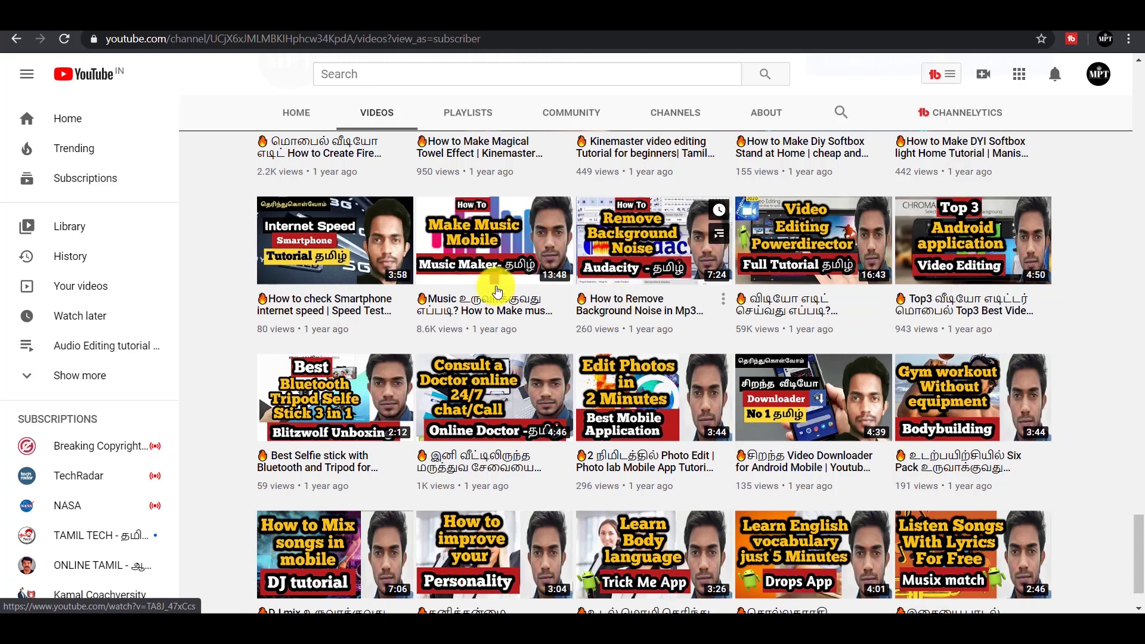
Save the background-noise removal video to 'Audio Editing tutorial in tamil', unticking Mobile Apps Tutorial Tamil.
click(723, 301)
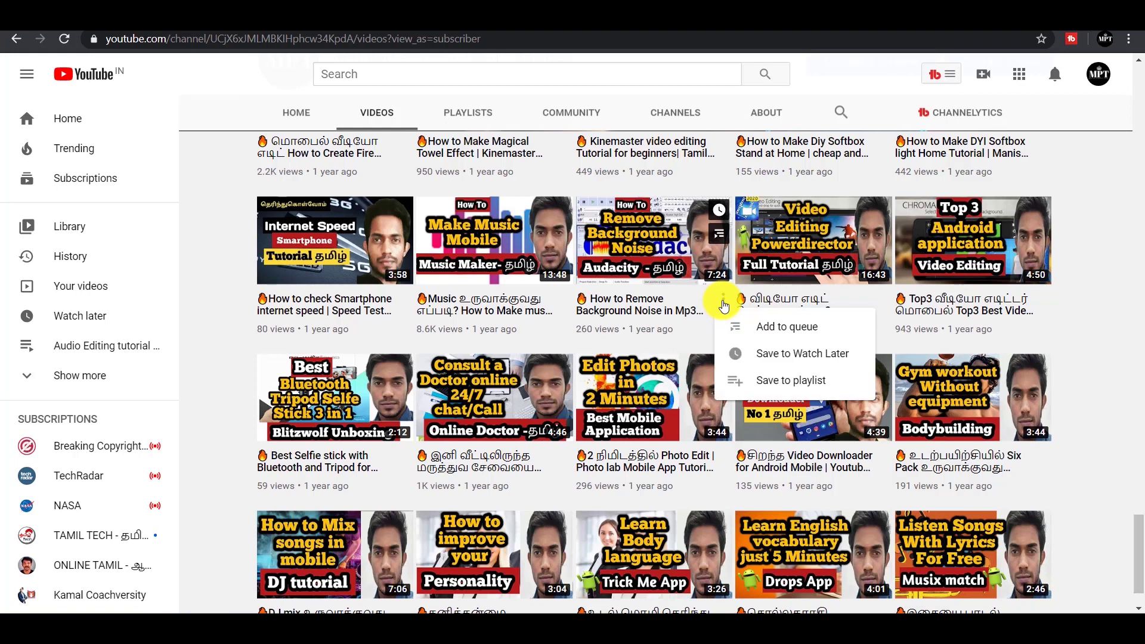
click(789, 379)
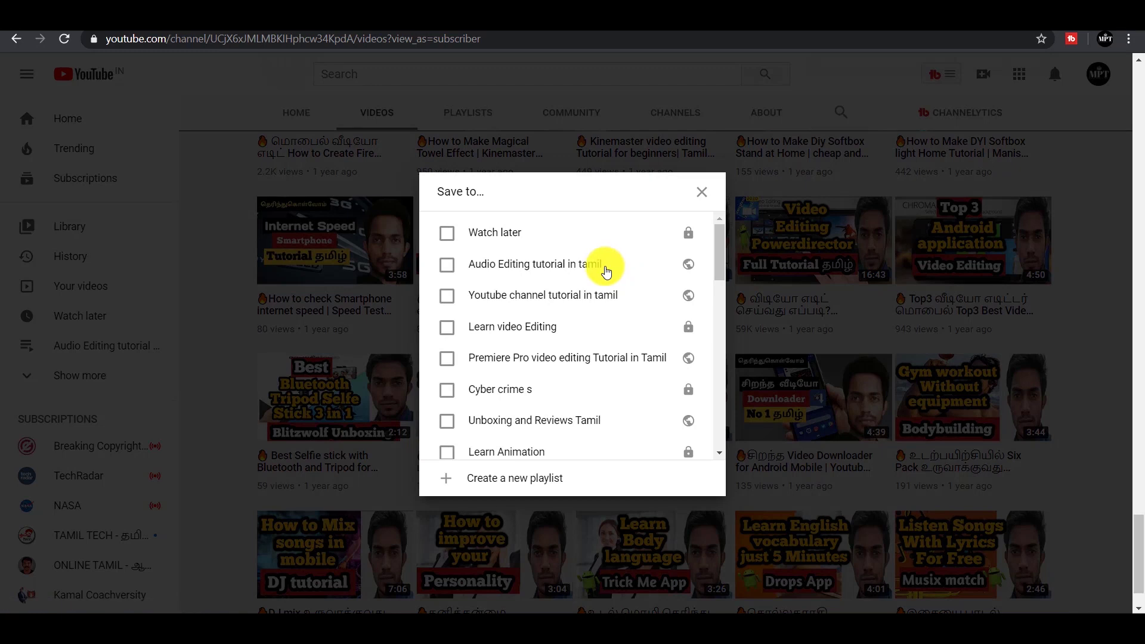
scroll(585, 306, down, 10)
scroll(590, 334, up, 5)
scroll(585, 350, down, 5)
scroll(586, 350, up, 3)
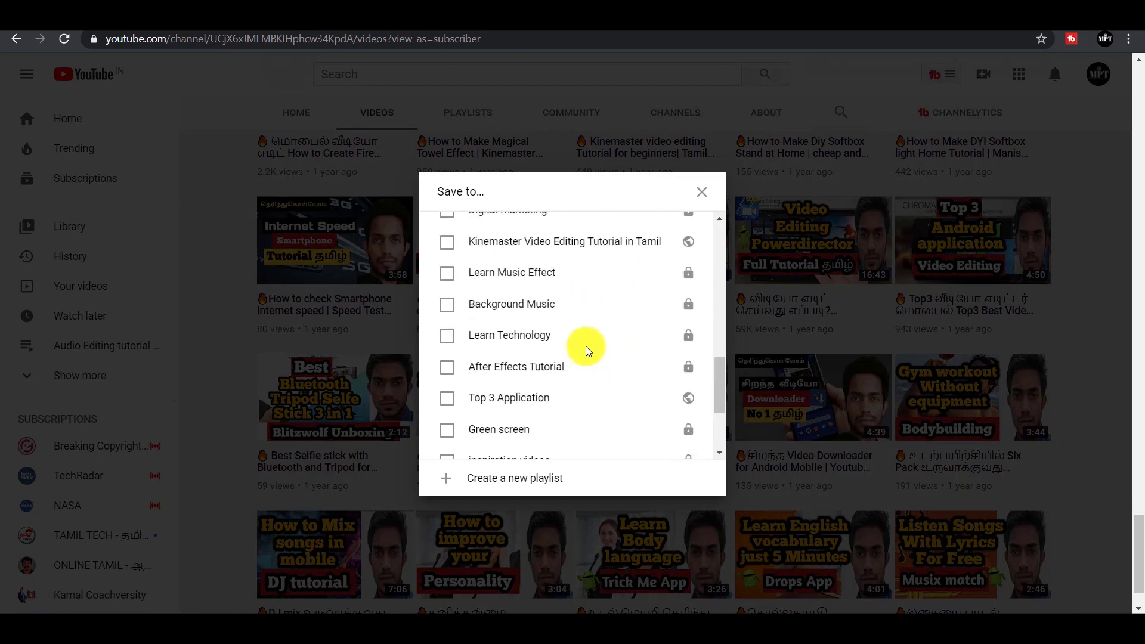
scroll(586, 346, up, 4)
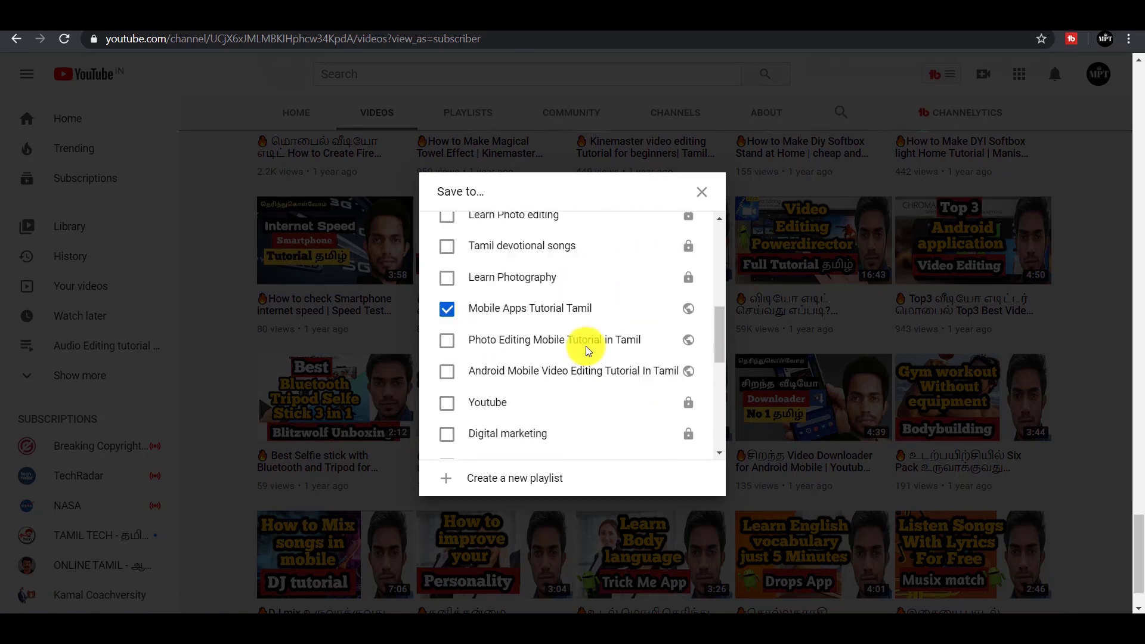
click(527, 310)
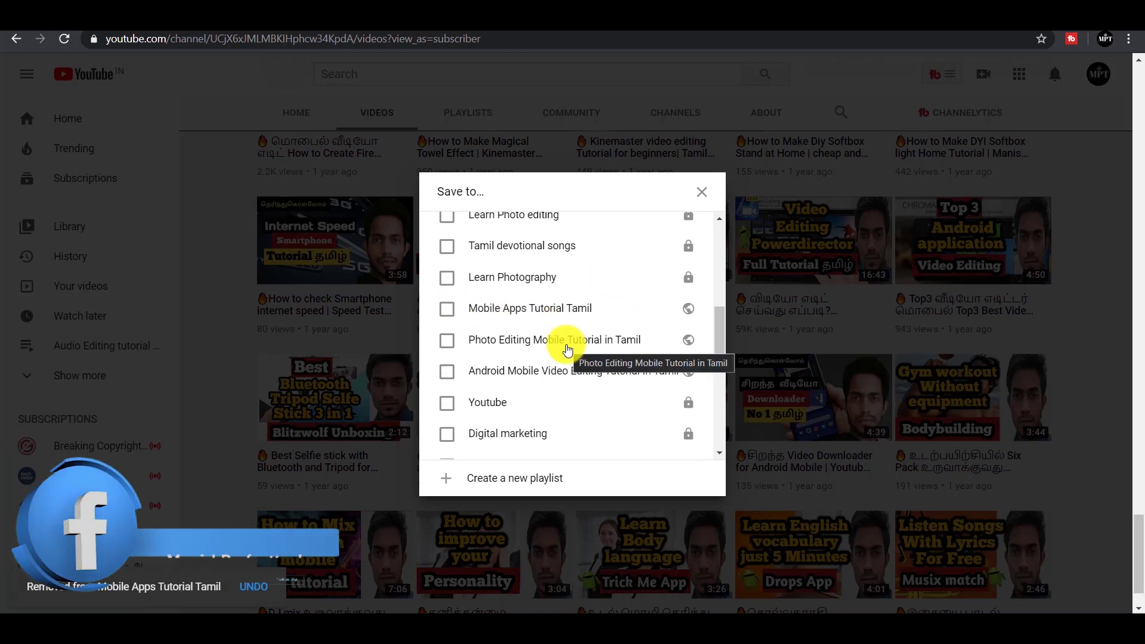
scroll(567, 350, down, 4)
scroll(567, 350, up, 8)
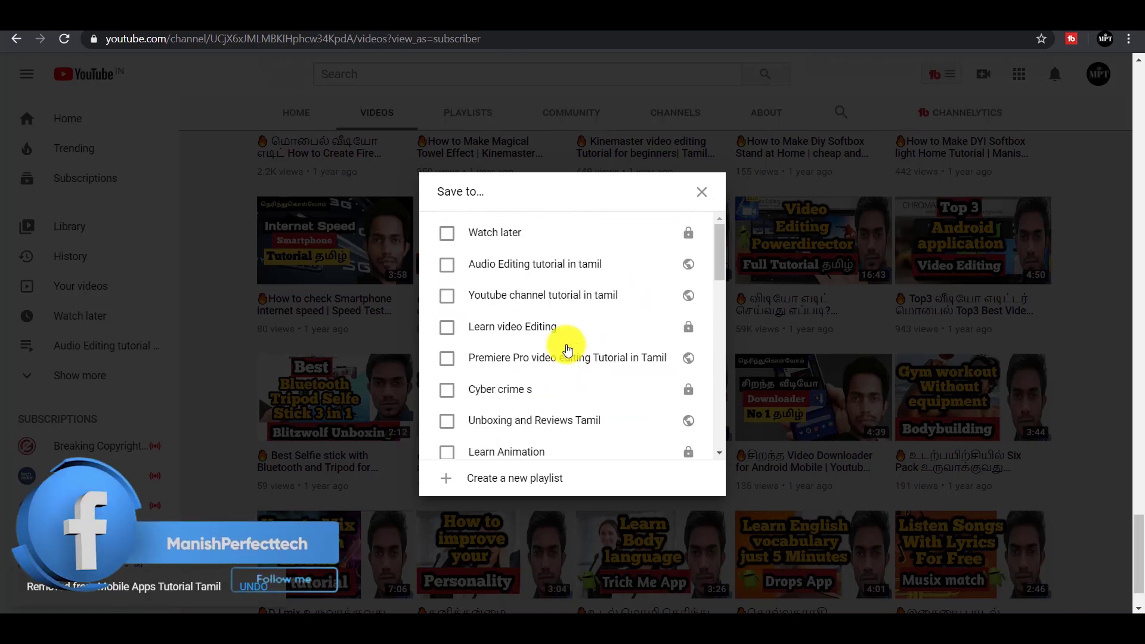
click(494, 272)
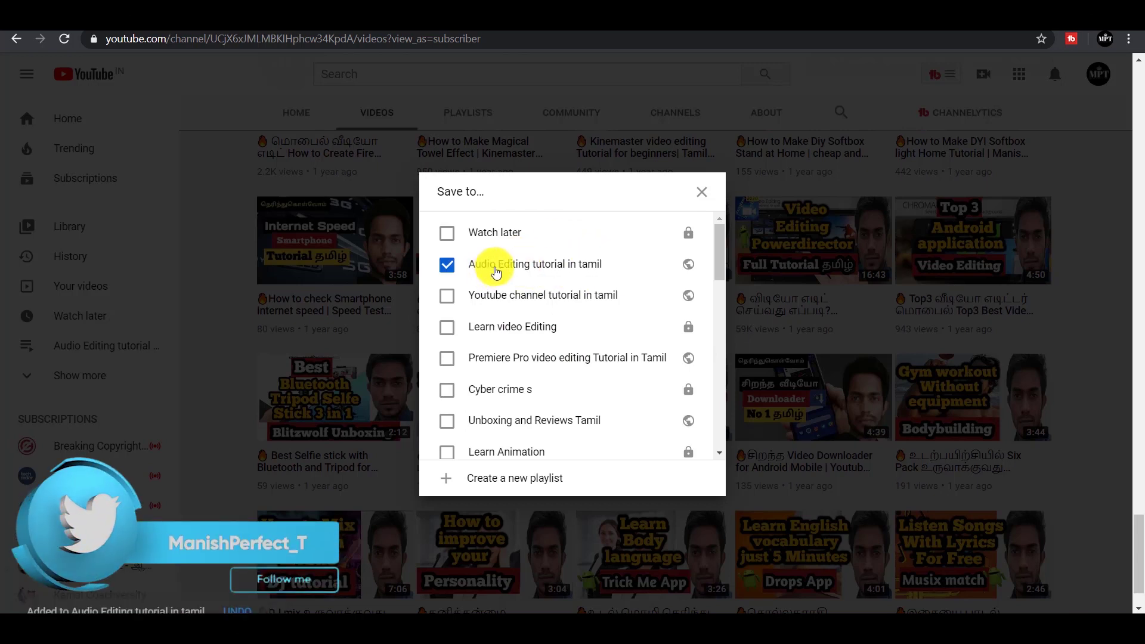
click(702, 197)
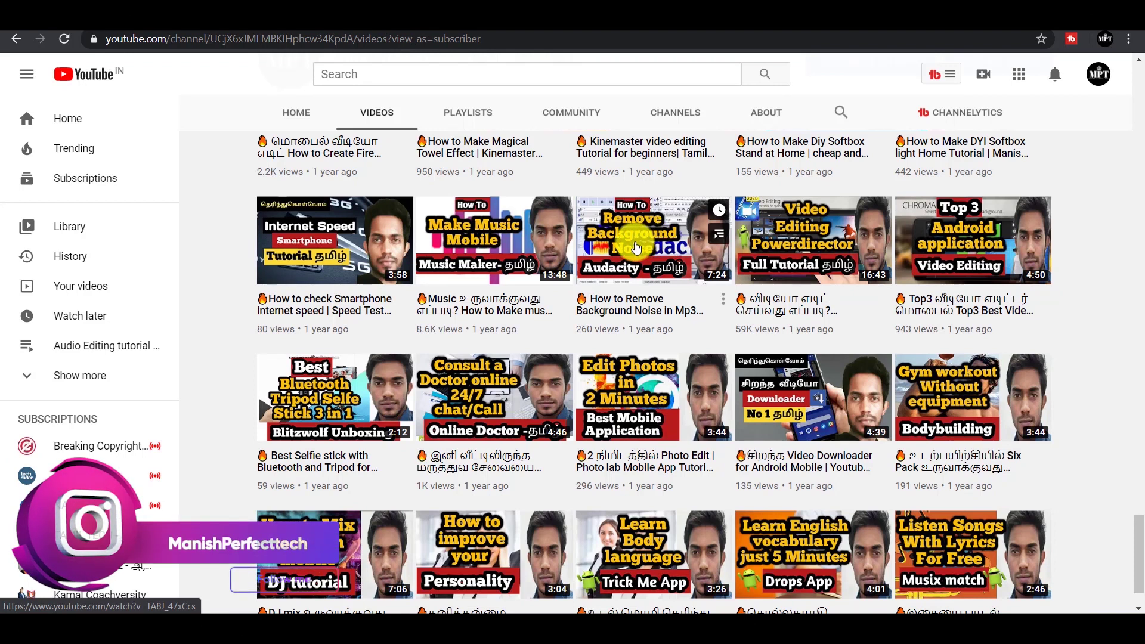
Also save the music-making video to the 'Audio Editing tutorial in tamil' playlist.
click(563, 301)
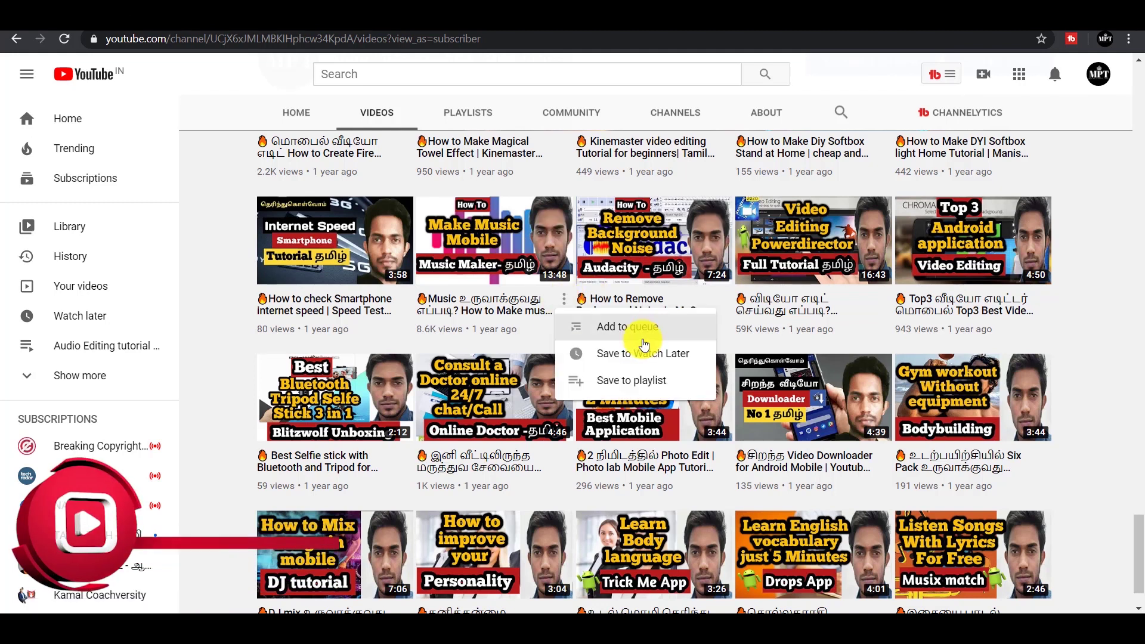
click(594, 380)
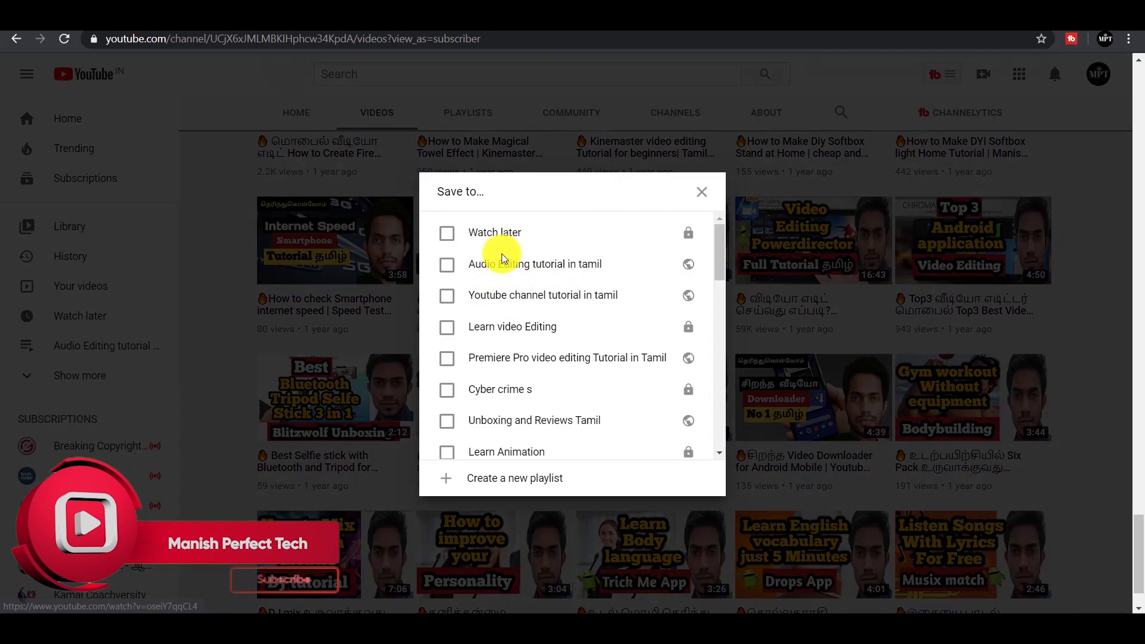
click(504, 266)
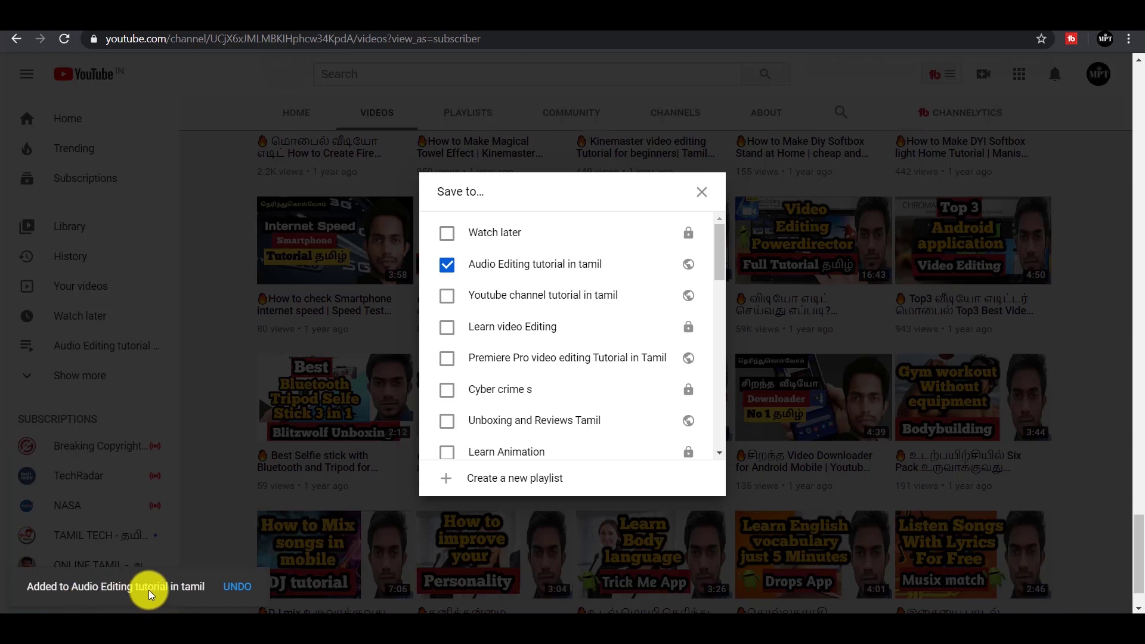
click(702, 191)
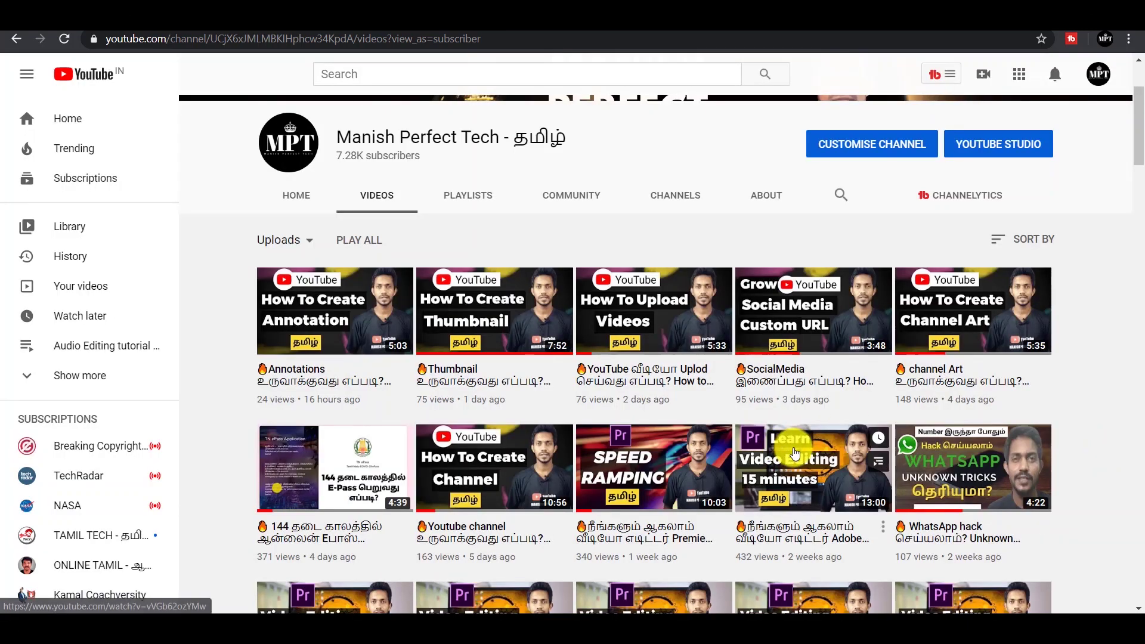
Open 'Audio Editing tutorial in tamil' from the Playlists tab to confirm its five videos, then go back.
scroll(795, 454, up, 3)
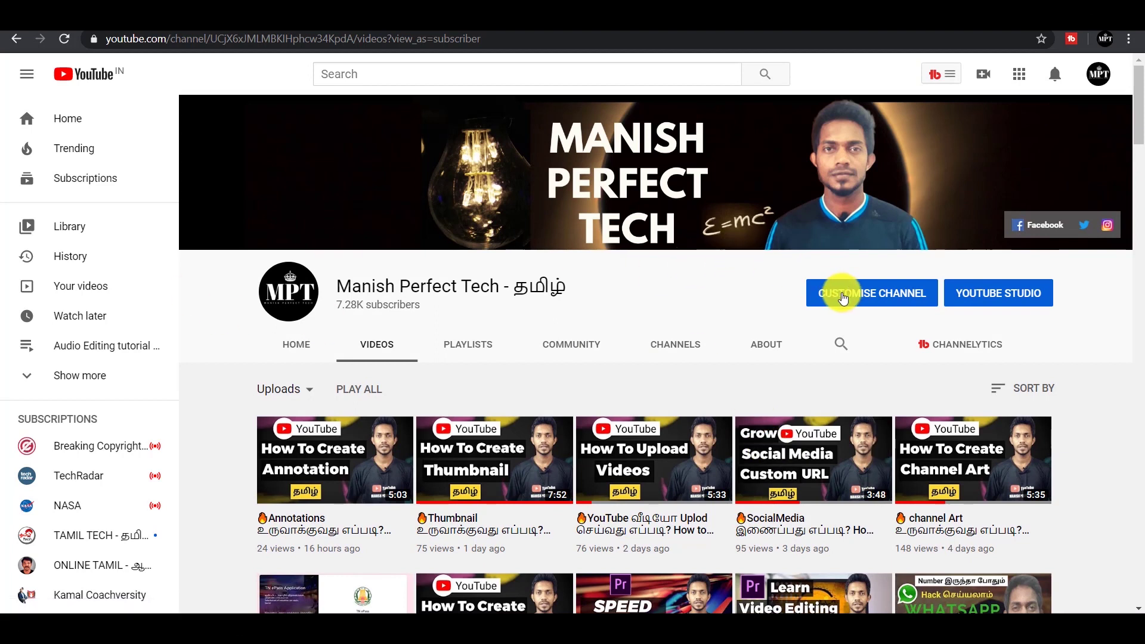
click(453, 352)
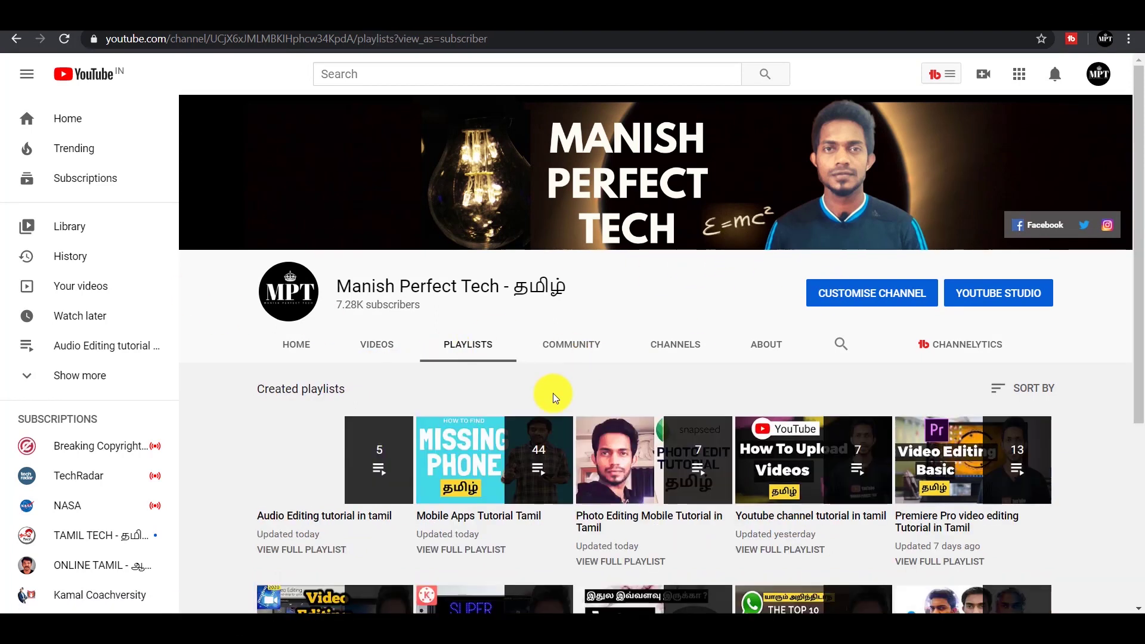
scroll(553, 393, down, 3)
scroll(517, 340, down, 2)
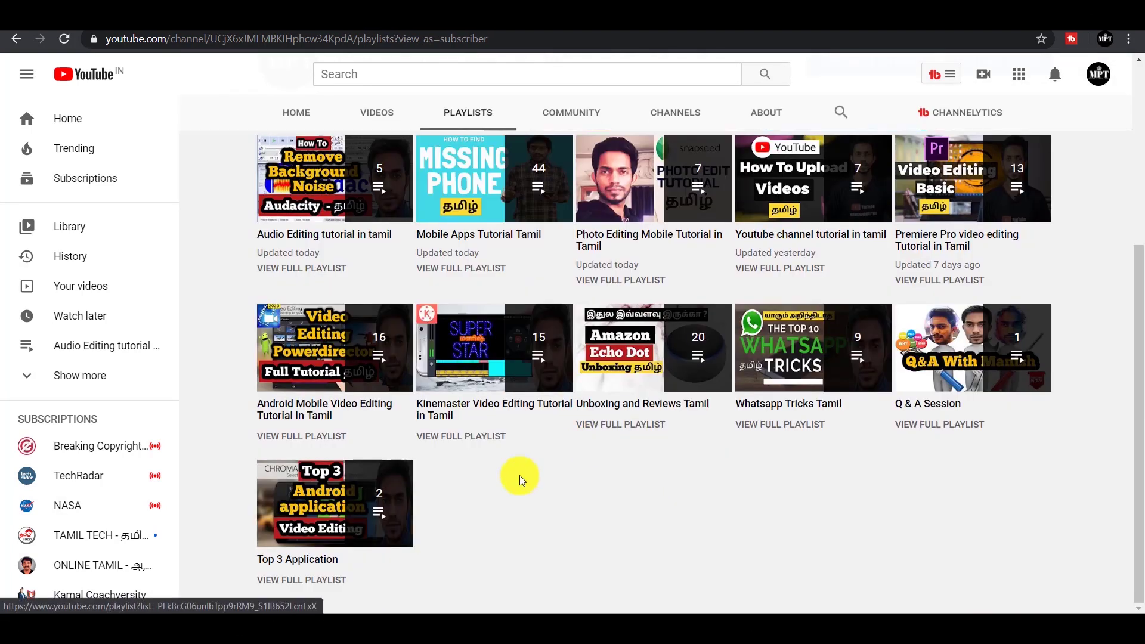
click(298, 225)
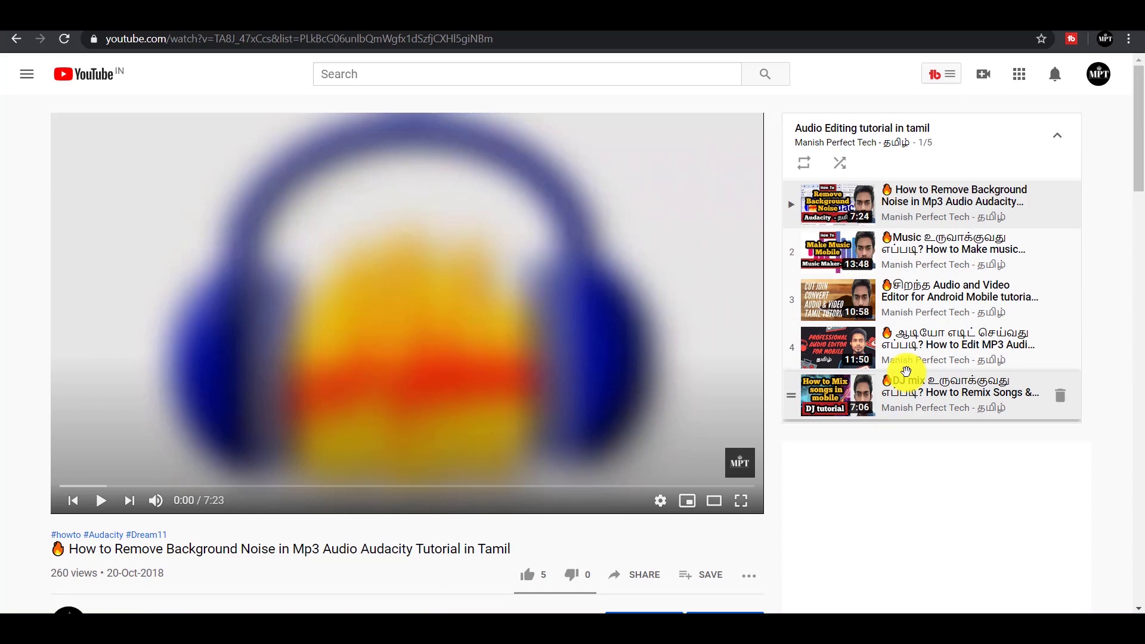
key(alt+Left)
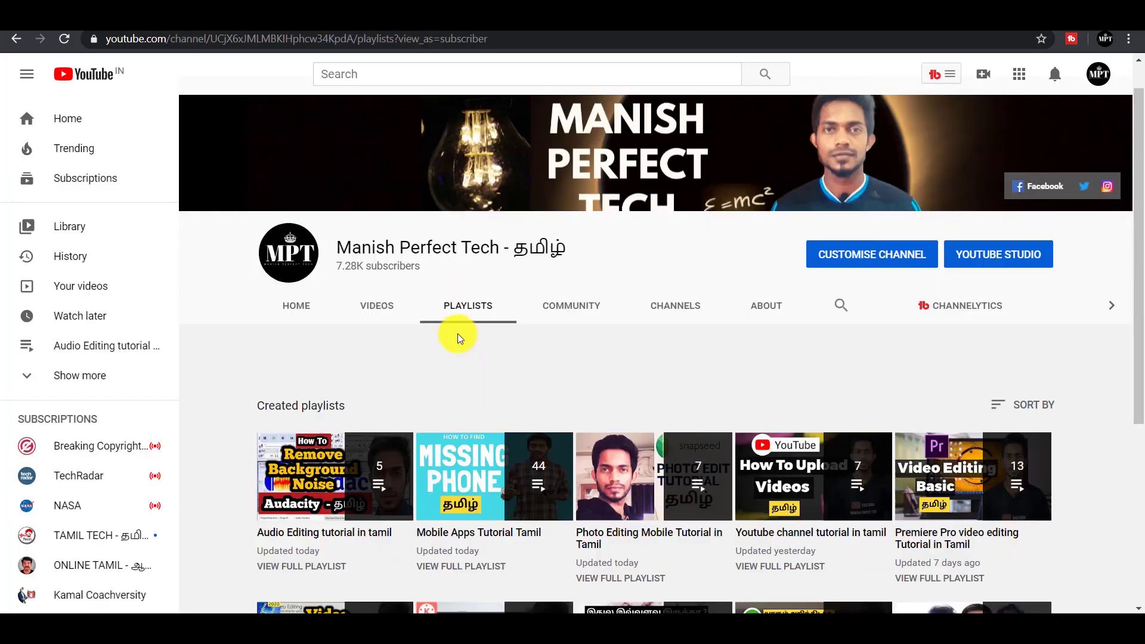